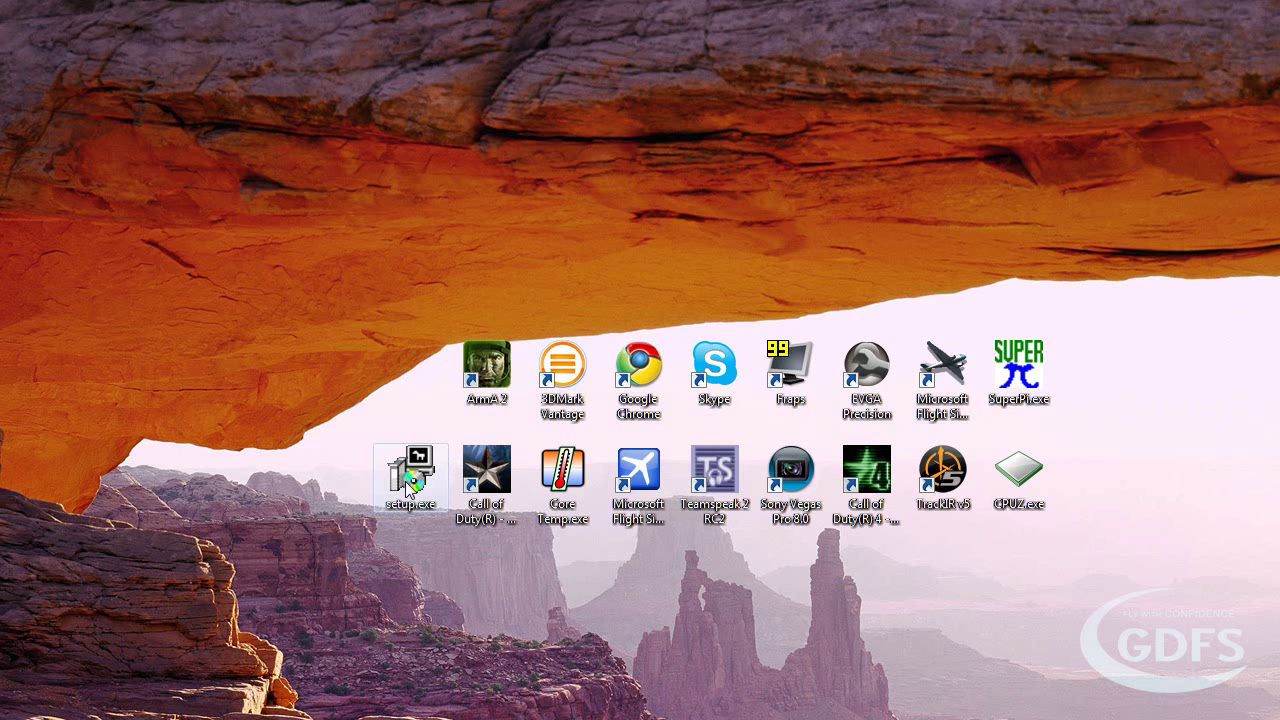
# Step: Run setup.exe and install Fraps 2.9.8 into the default folders, accepting the licence
pyautogui.doubleClick(408, 478)
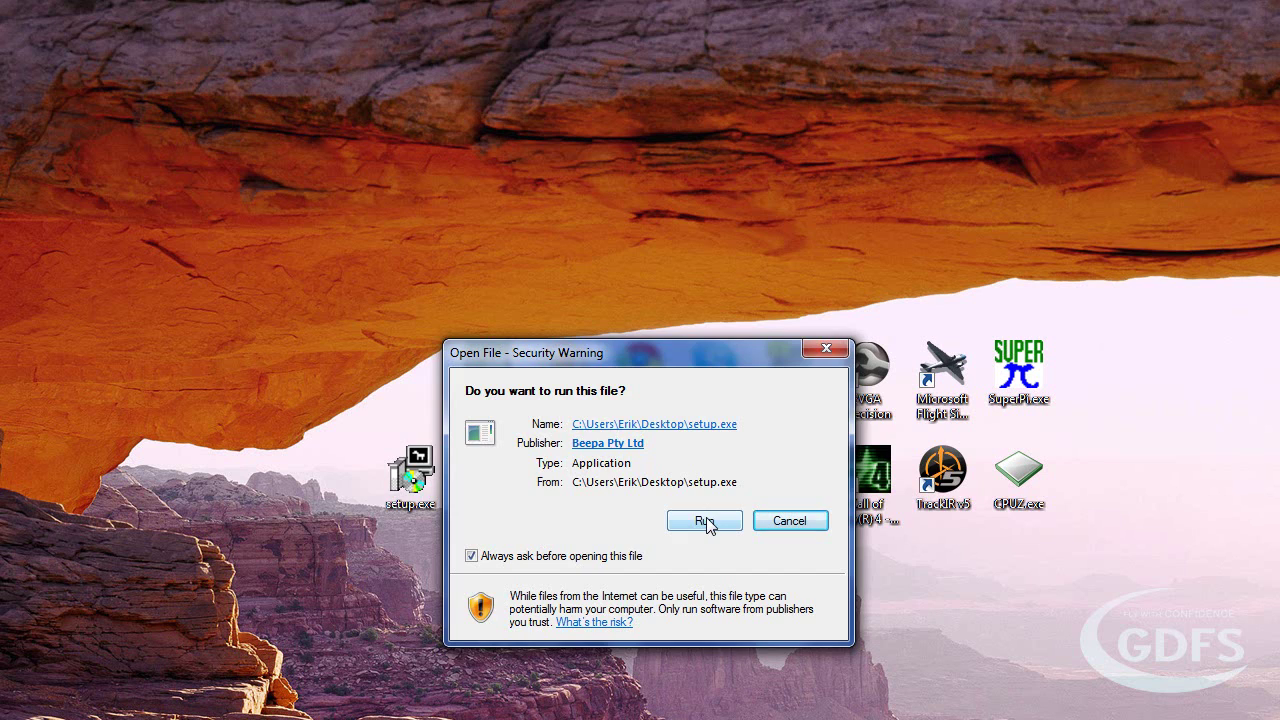
pyautogui.click(705, 521)
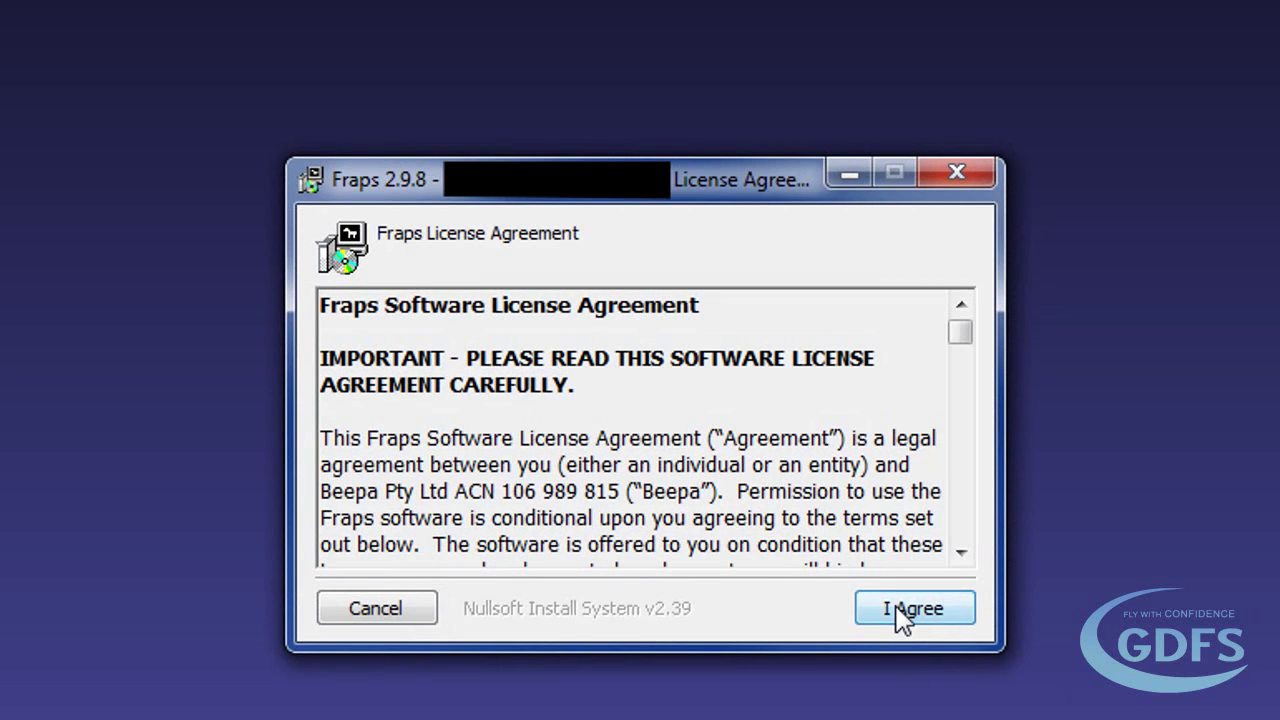
pyautogui.click(900, 615)
pyautogui.click(900, 620)
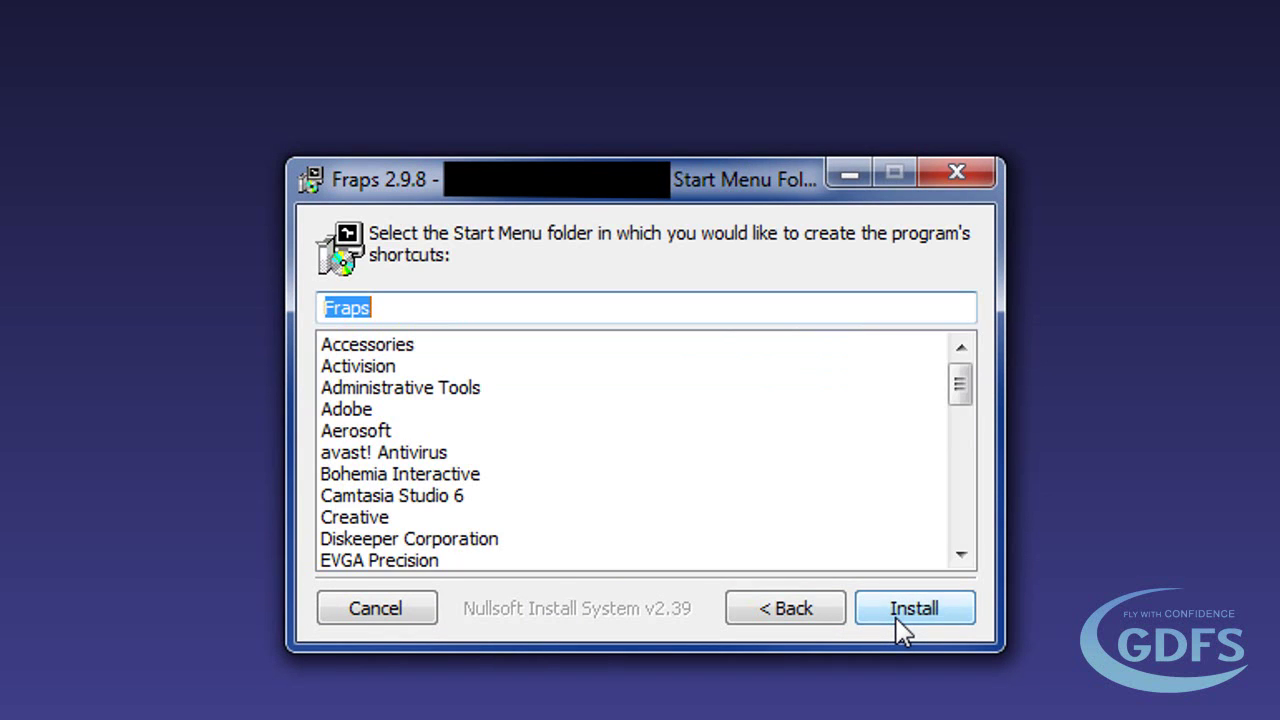
pyautogui.click(897, 618)
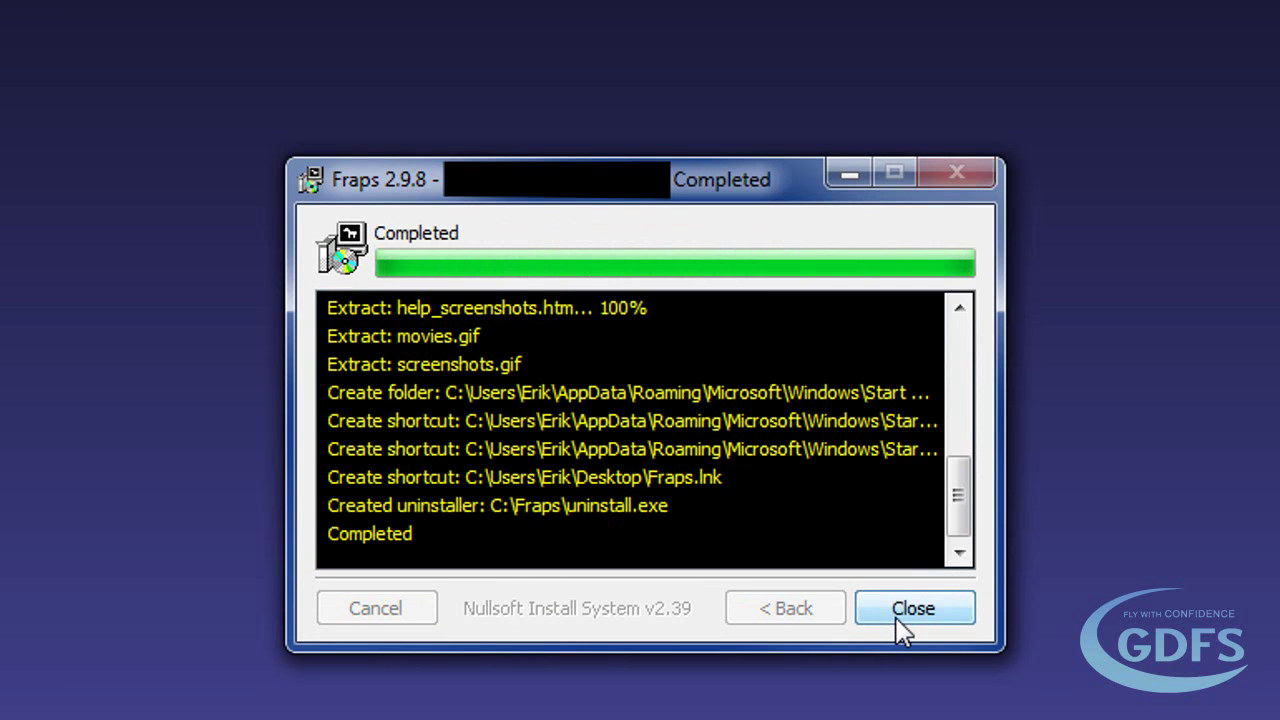
pyautogui.click(897, 615)
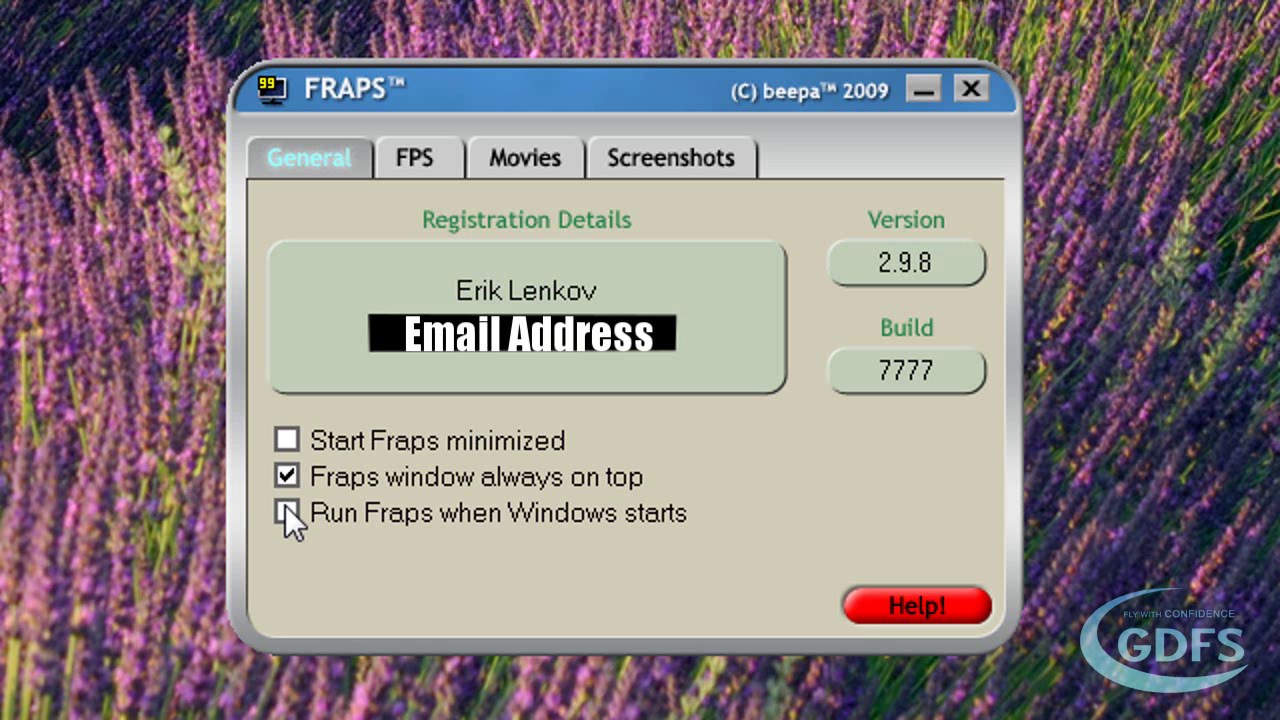
# Step: Show the FPS settings, with overlay hotkey F12 and benchmarking hotkey F11
pyautogui.click(431, 160)
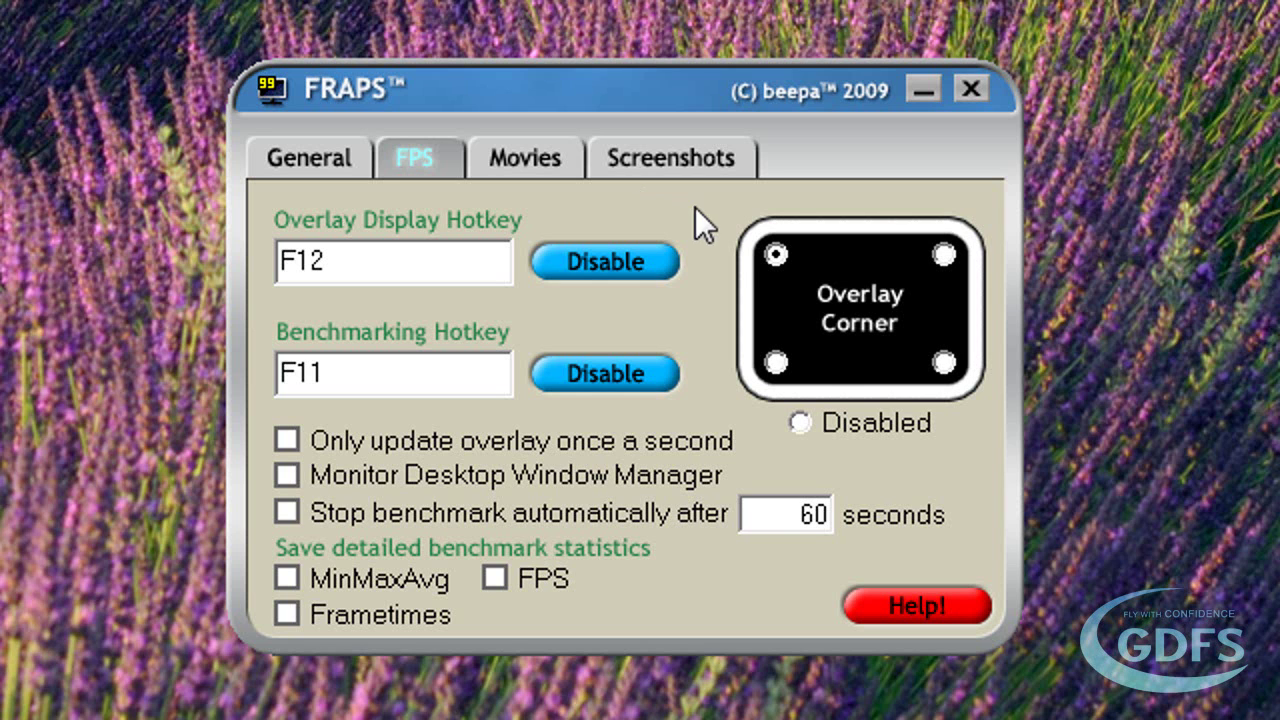
pyautogui.click(945, 254)
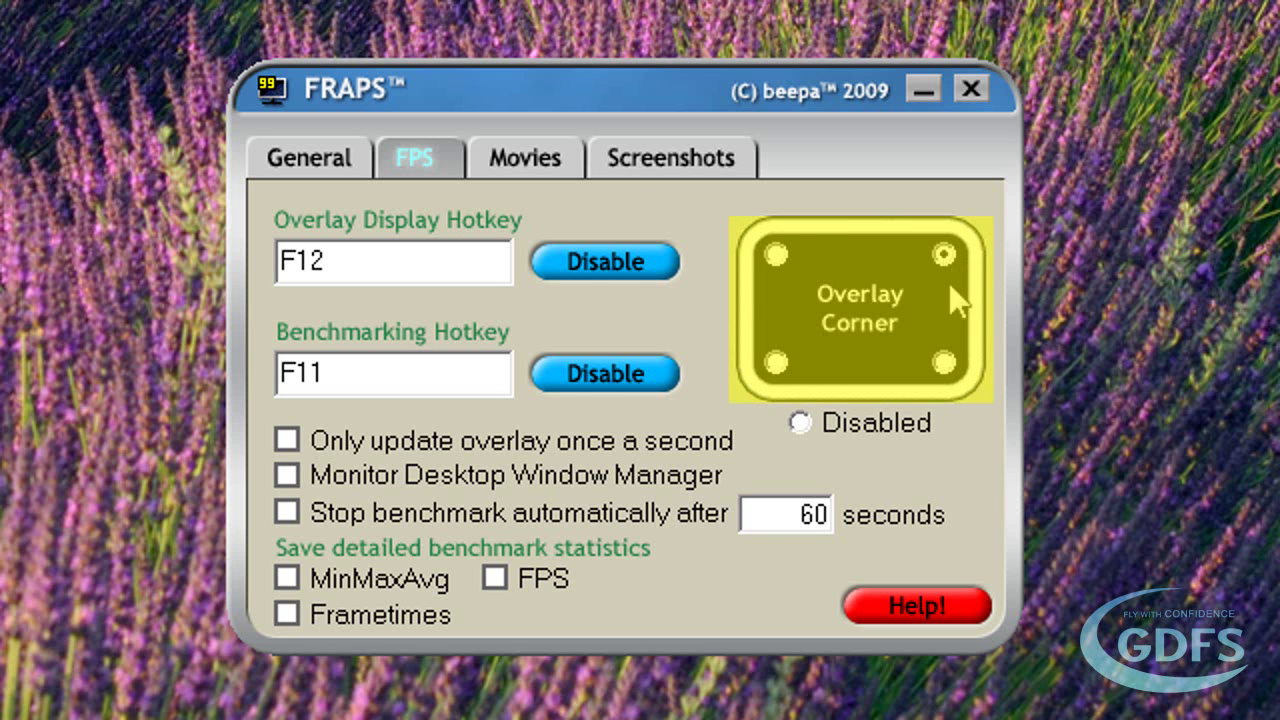
pyautogui.click(946, 362)
pyautogui.click(775, 362)
pyautogui.click(776, 256)
pyautogui.click(800, 422)
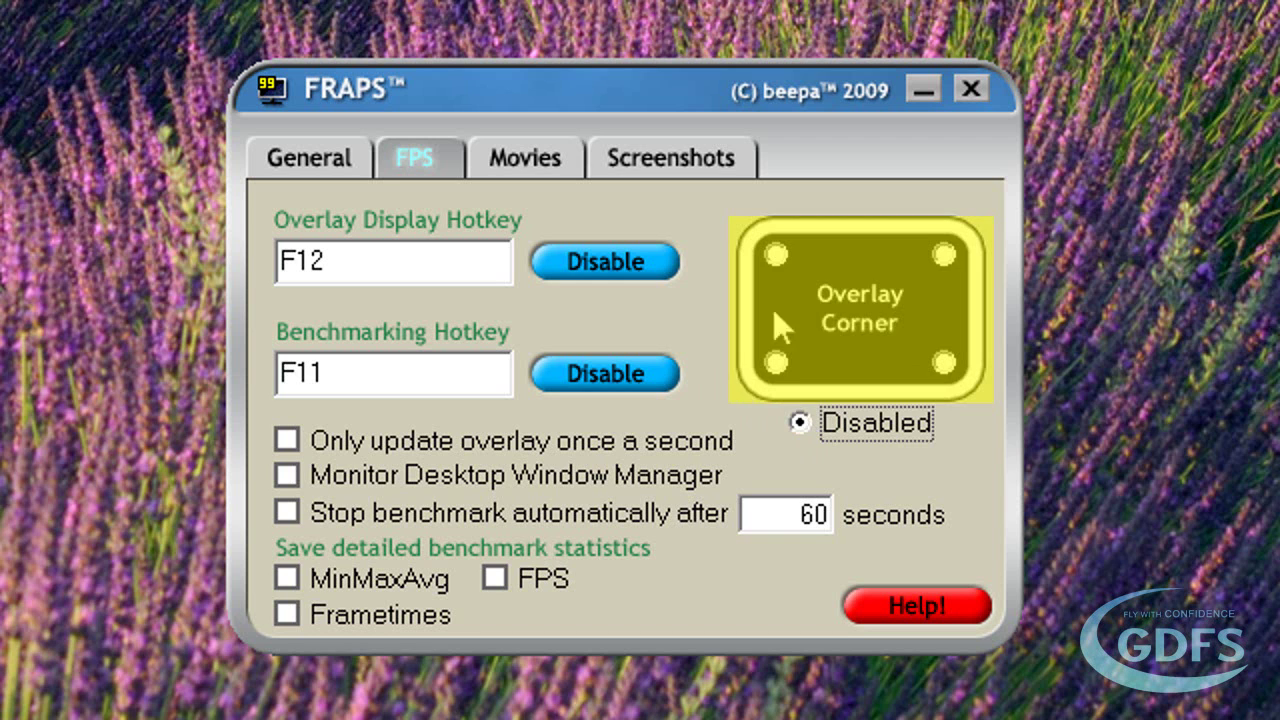
pyautogui.click(773, 254)
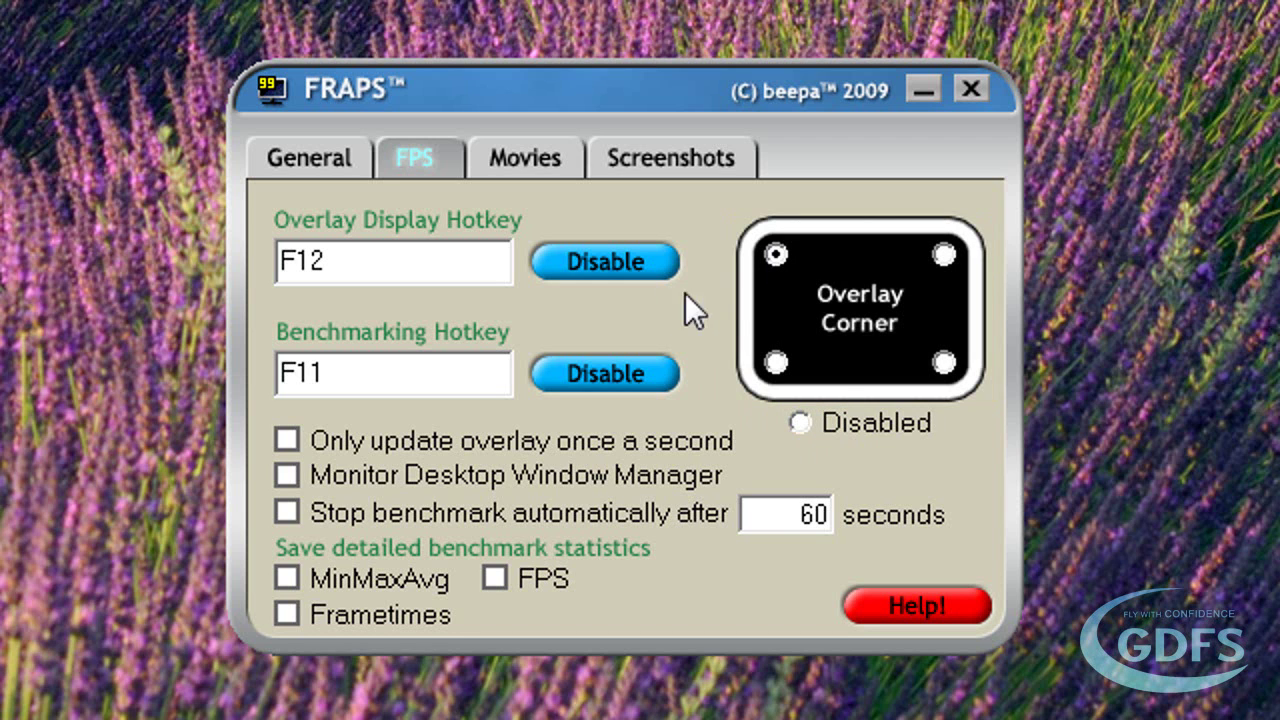
pyautogui.doubleClick(345, 263)
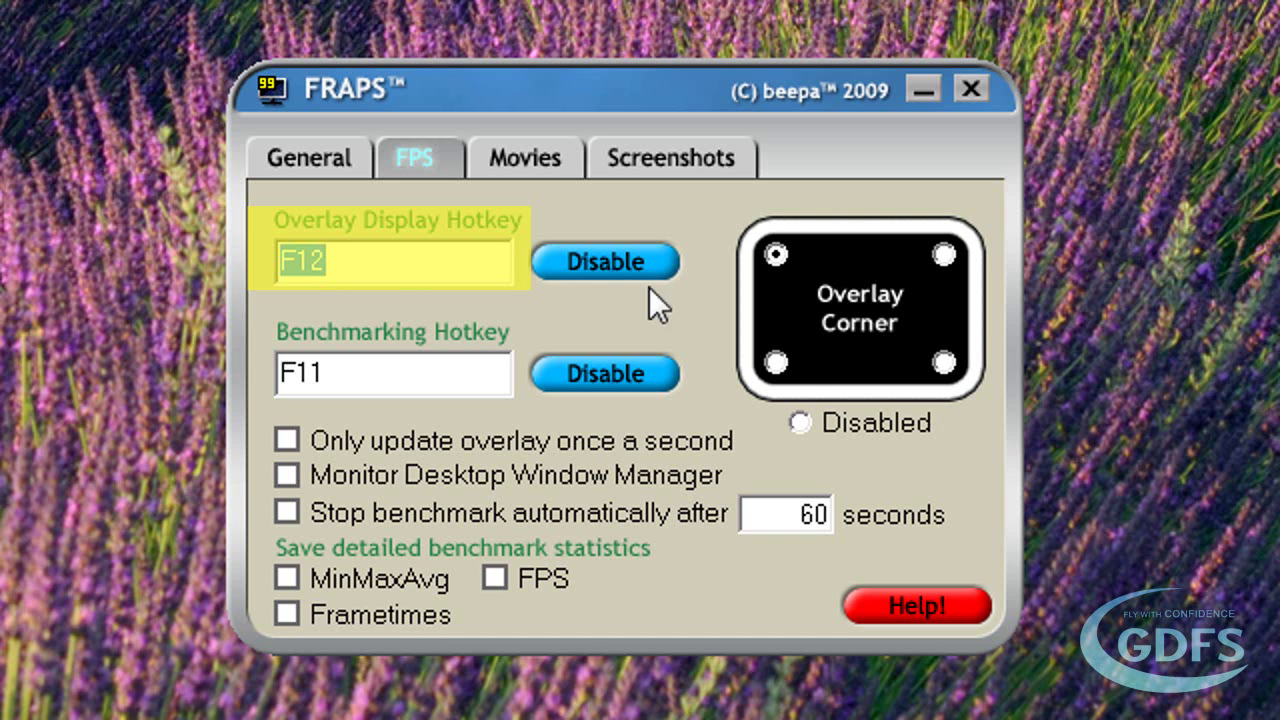
pyautogui.doubleClick(466, 374)
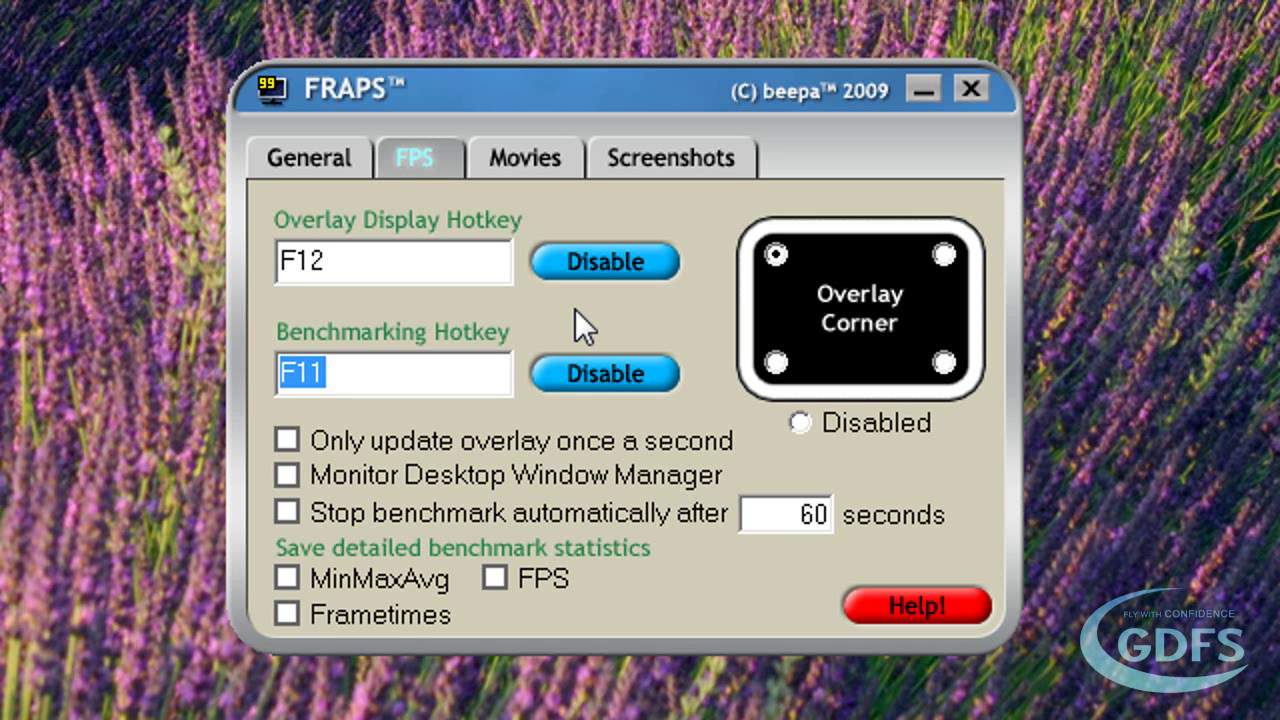
pyautogui.press('F11')
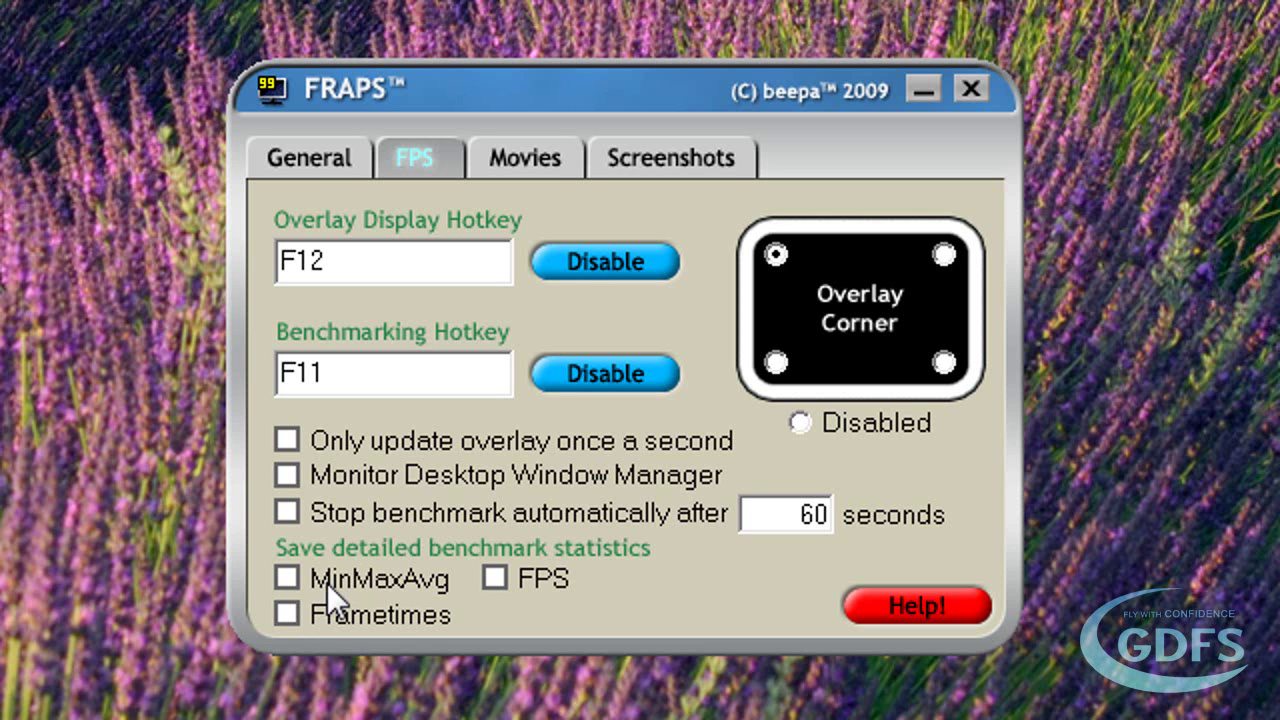
# Step: Save FPS, MinMaxAvg and Frametimes benchmark statistics
pyautogui.click(494, 579)
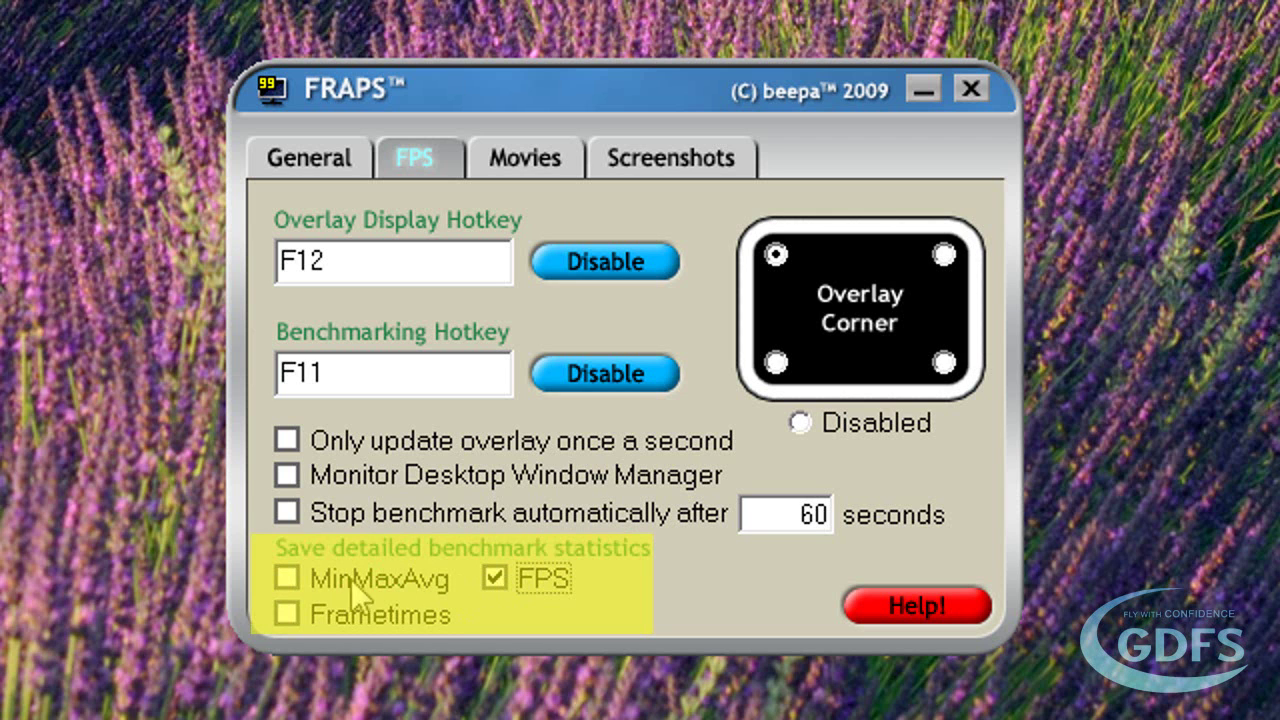
pyautogui.click(287, 578)
pyautogui.click(287, 613)
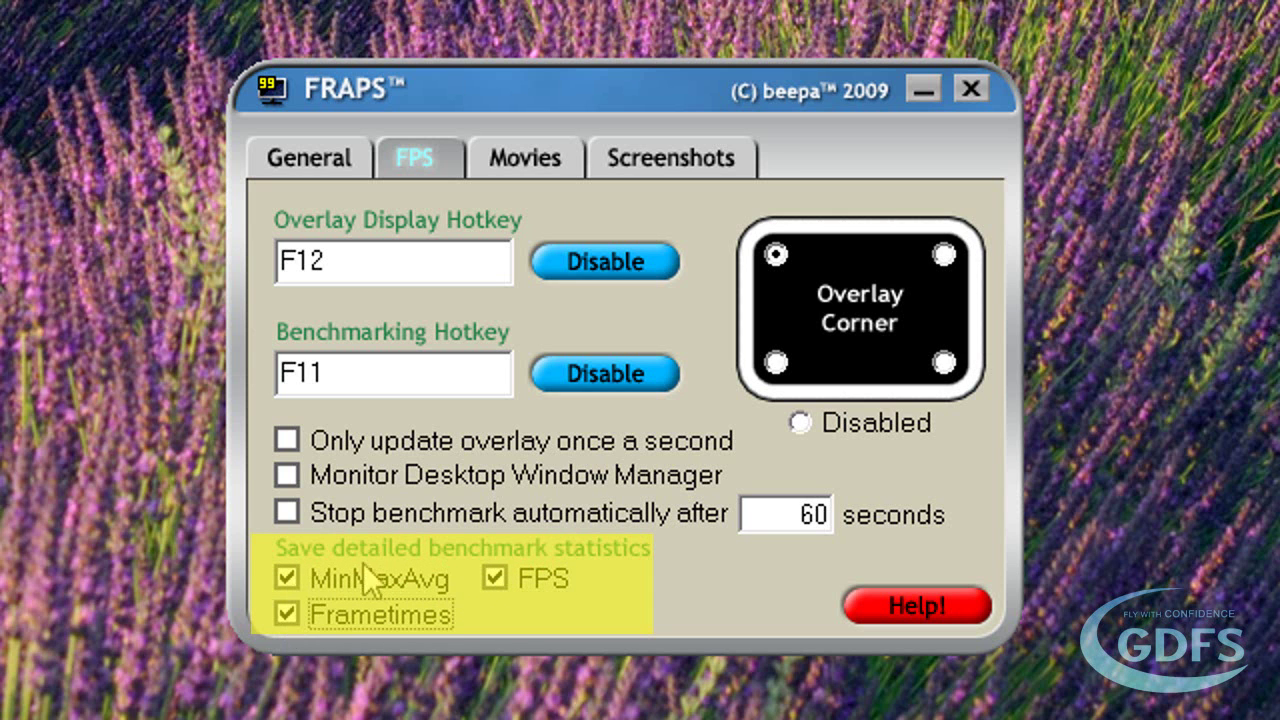
# Step: Stop benchmarks automatically after 10 seconds and update the overlay only once a second
pyautogui.click(286, 512)
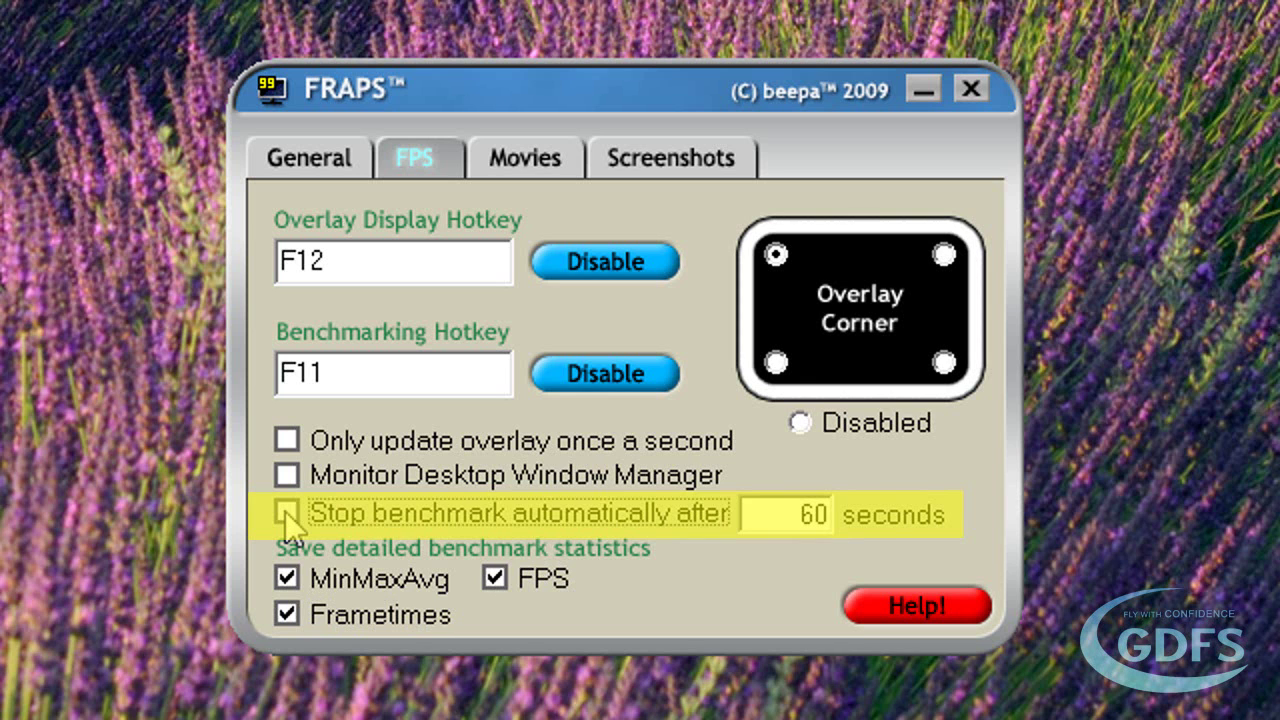
pyautogui.moveTo(802, 518); pyautogui.dragTo(848, 518)
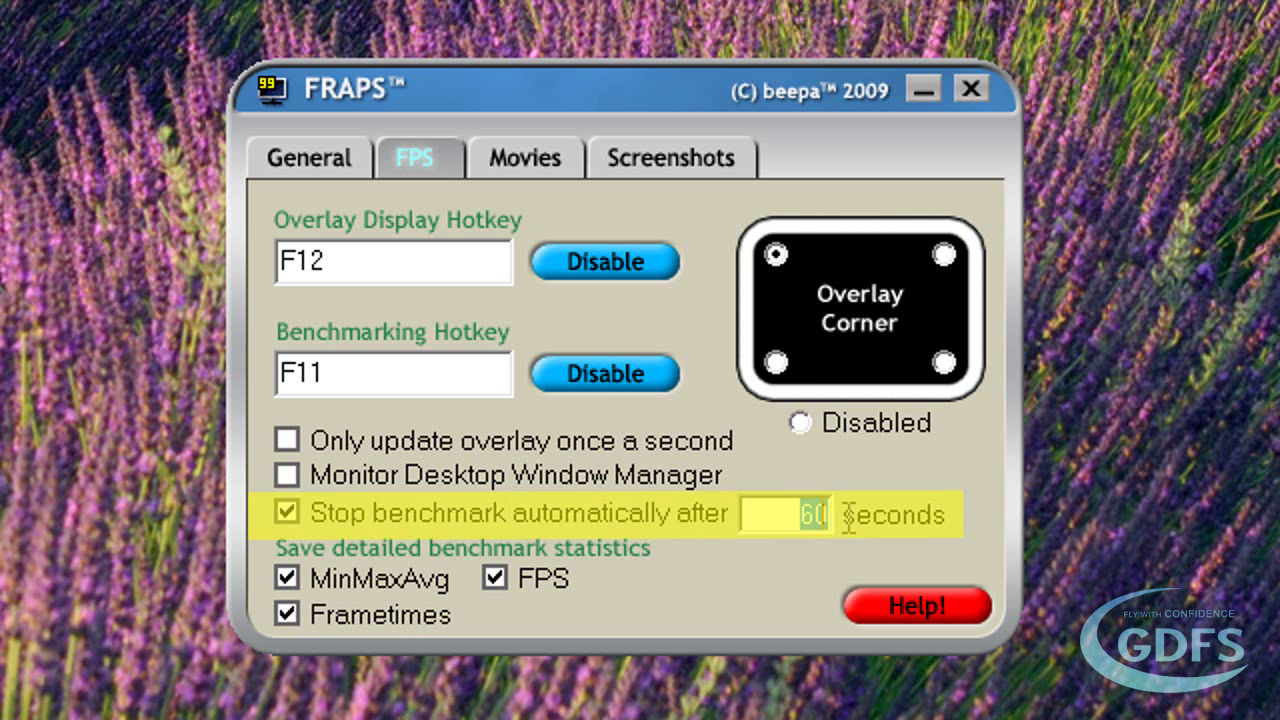
pyautogui.write('10')
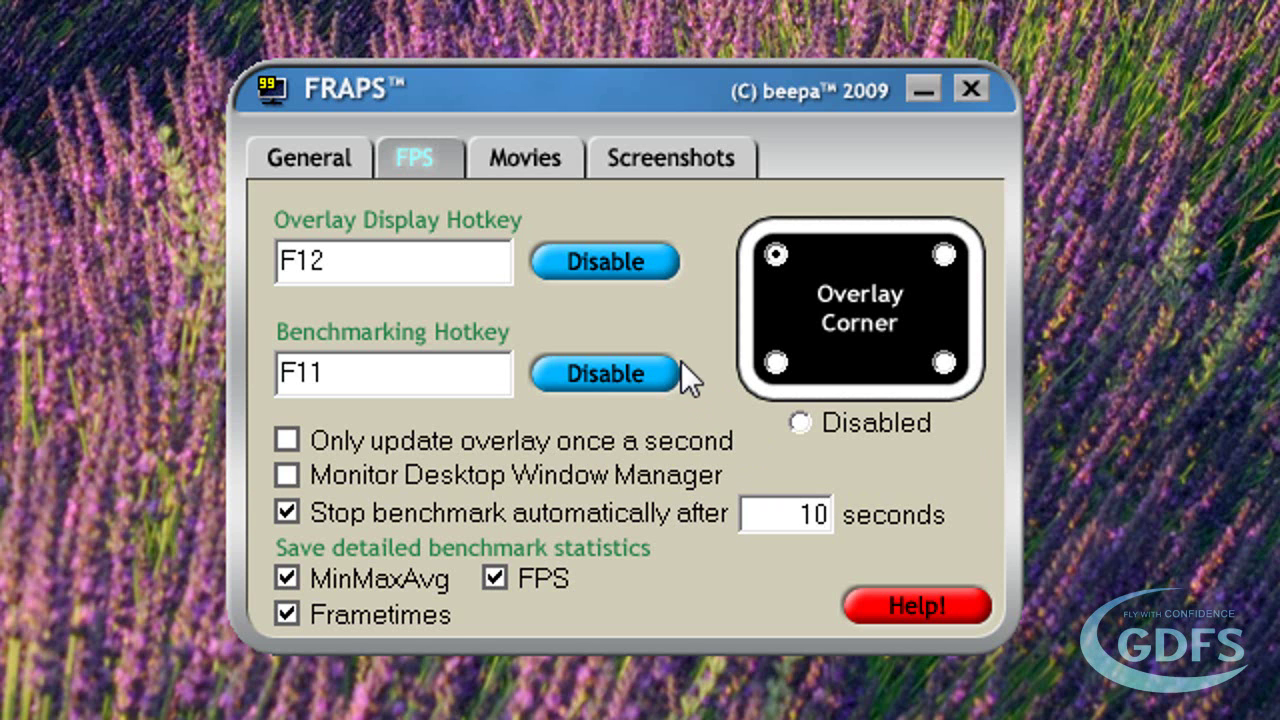
pyautogui.click(287, 440)
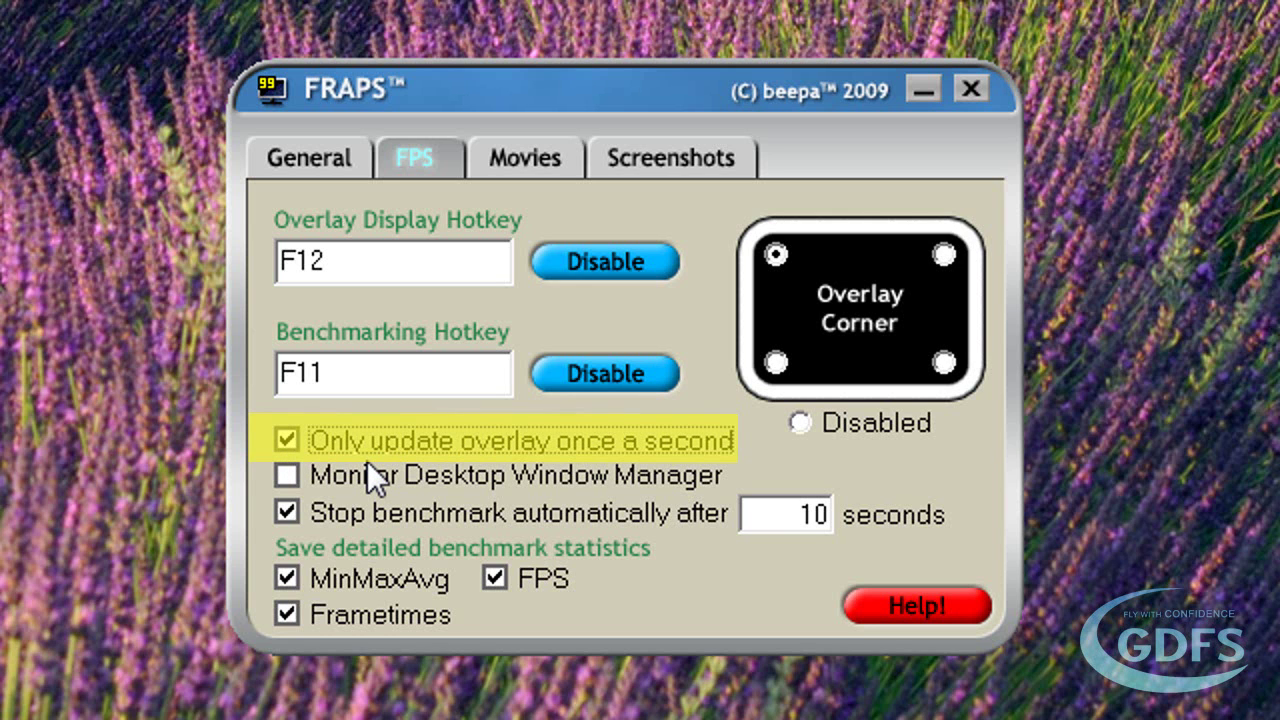
pyautogui.click(523, 163)
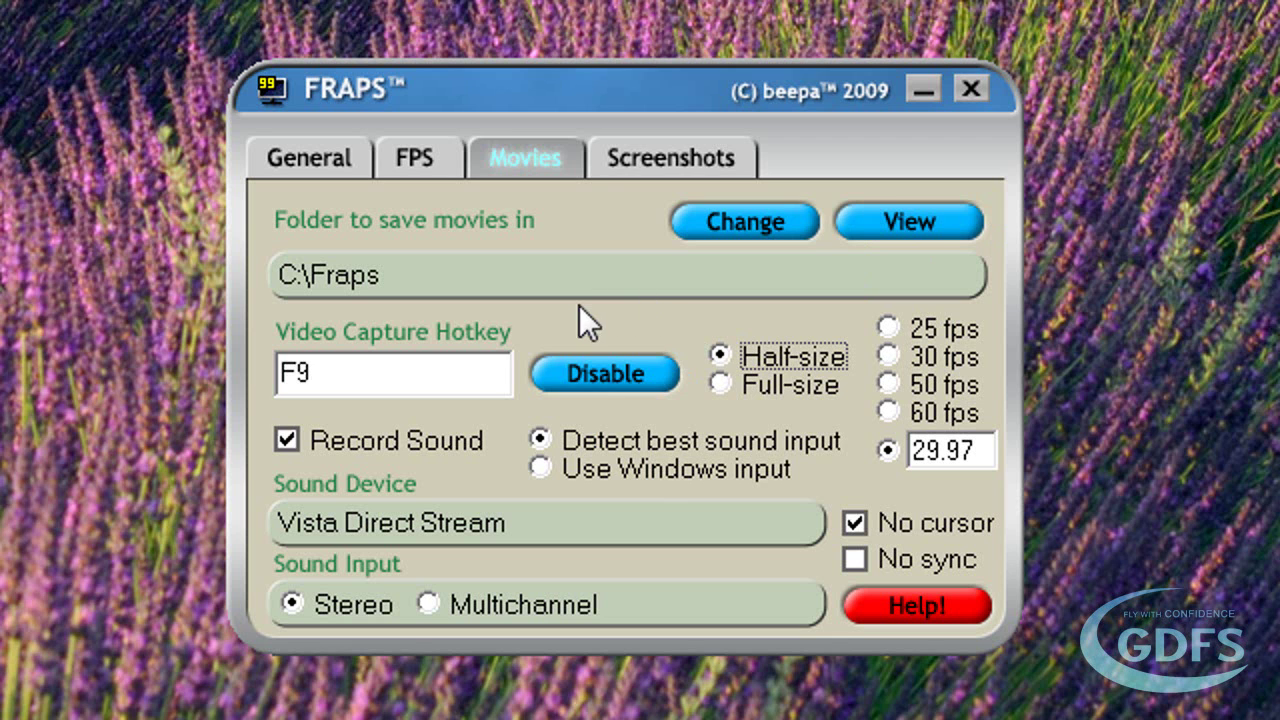
# Step: Keep F9 as the movie capture hotkey with sound recording left on
pyautogui.click(455, 370)
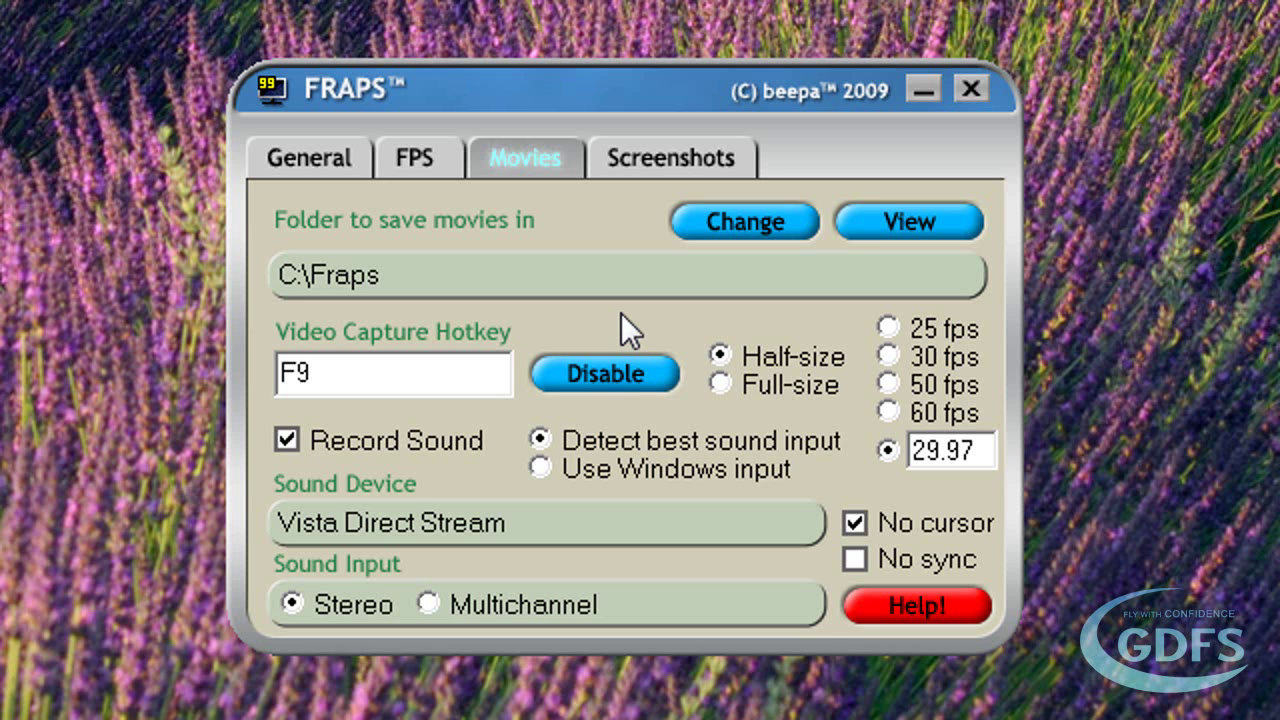
pyautogui.click(288, 441)
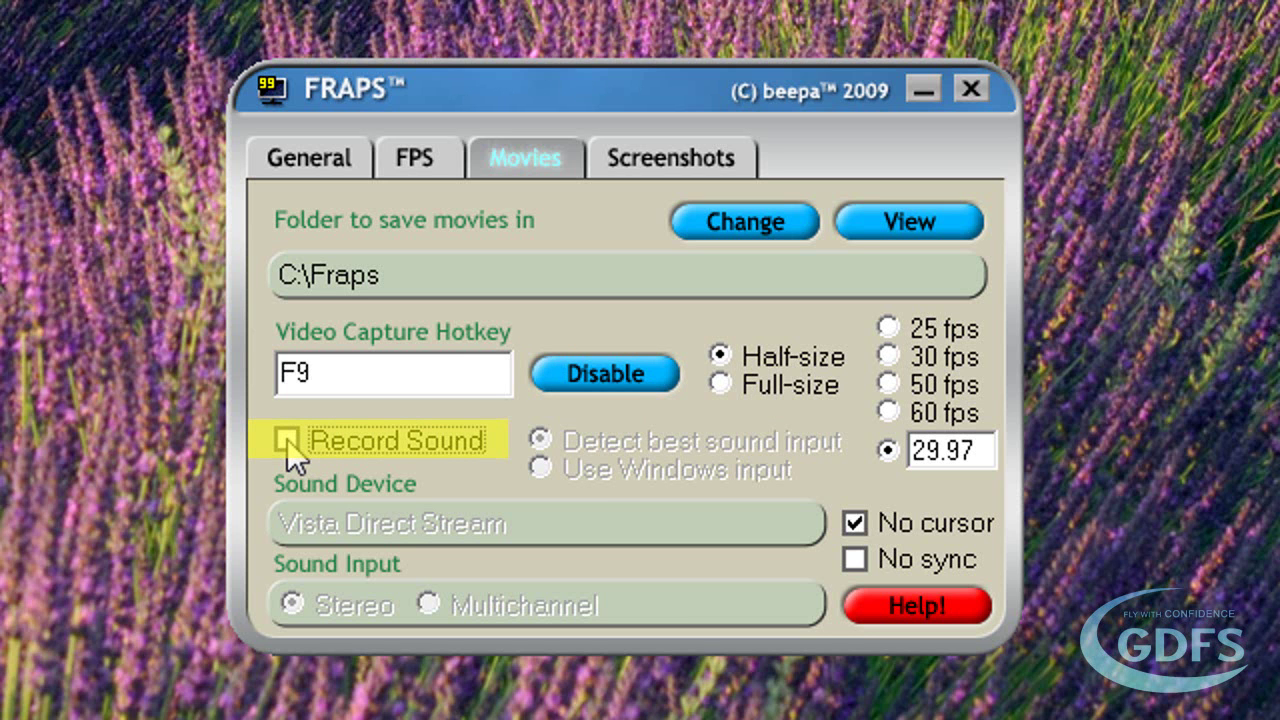
pyautogui.click(287, 441)
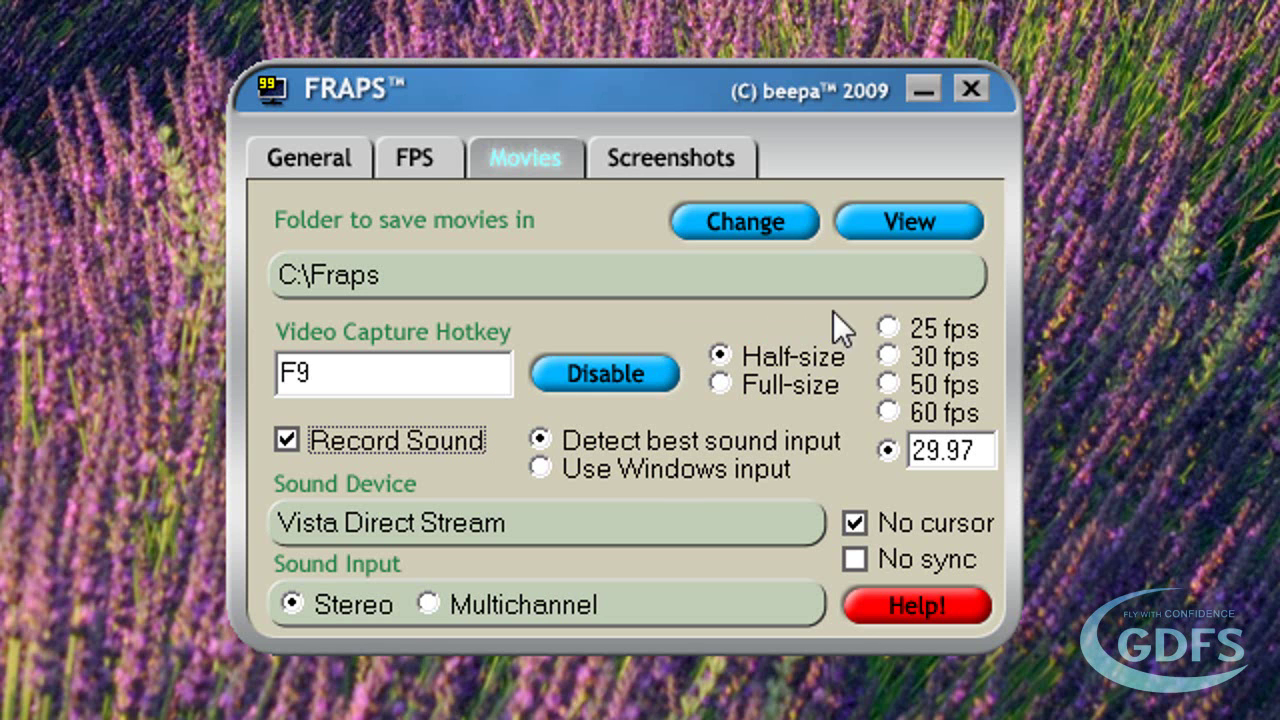
# Step: Record movies at full size using the custom 29.97 fps frame rate
pyautogui.click(725, 383)
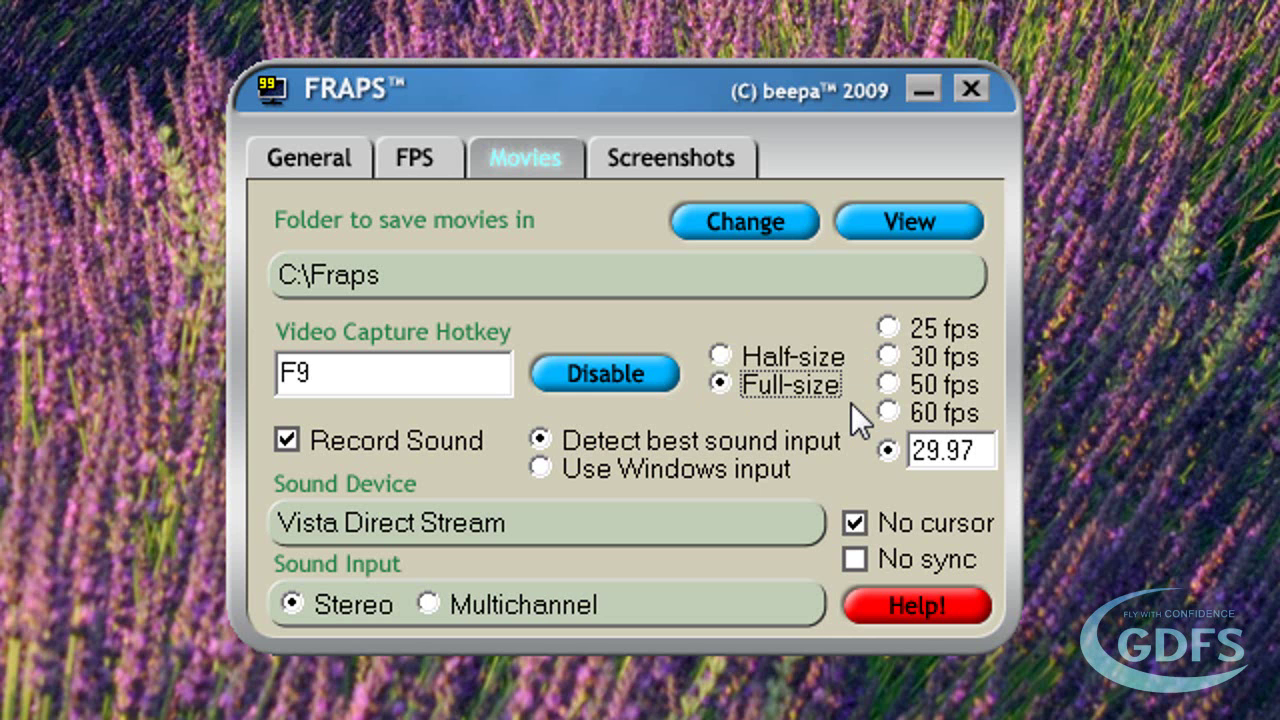
pyautogui.click(889, 331)
pyautogui.click(889, 357)
pyautogui.click(889, 384)
pyautogui.click(889, 410)
pyautogui.click(887, 451)
# Step: Re-enter 29.97 as the custom frame rate after trying 100, and hide the cursor in movies
pyautogui.doubleClick(963, 450)
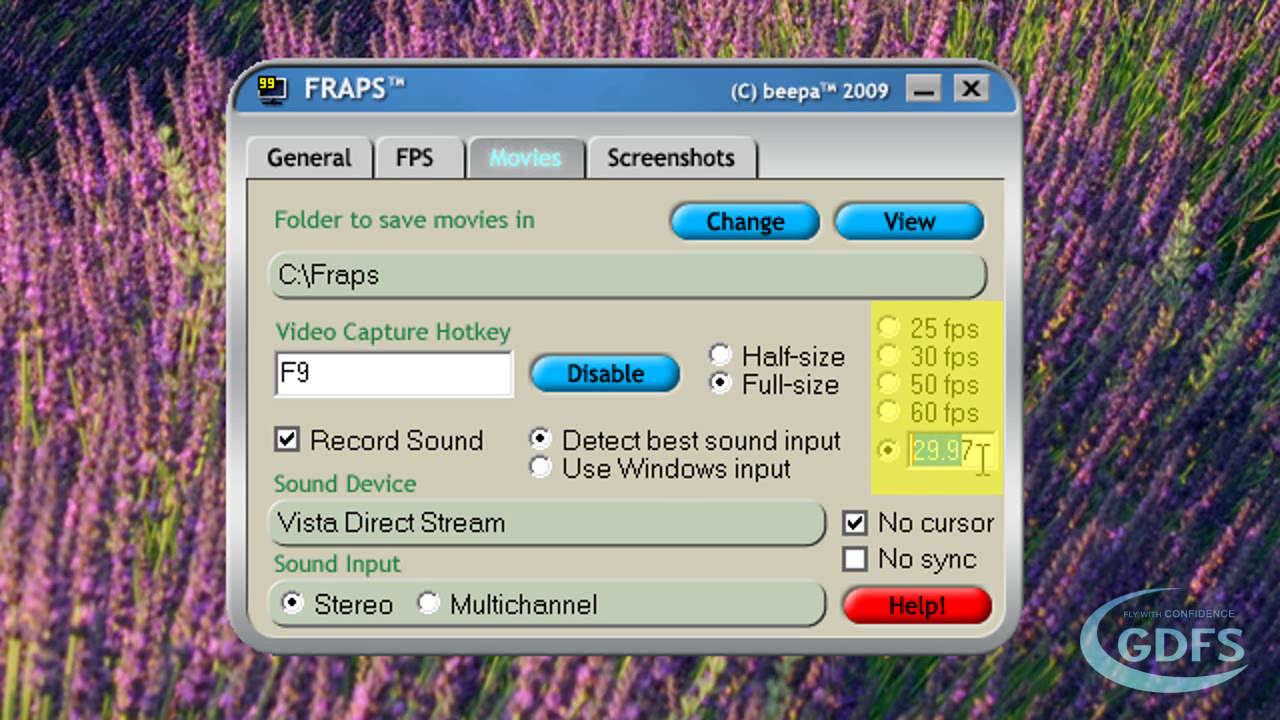
pyautogui.write('100')
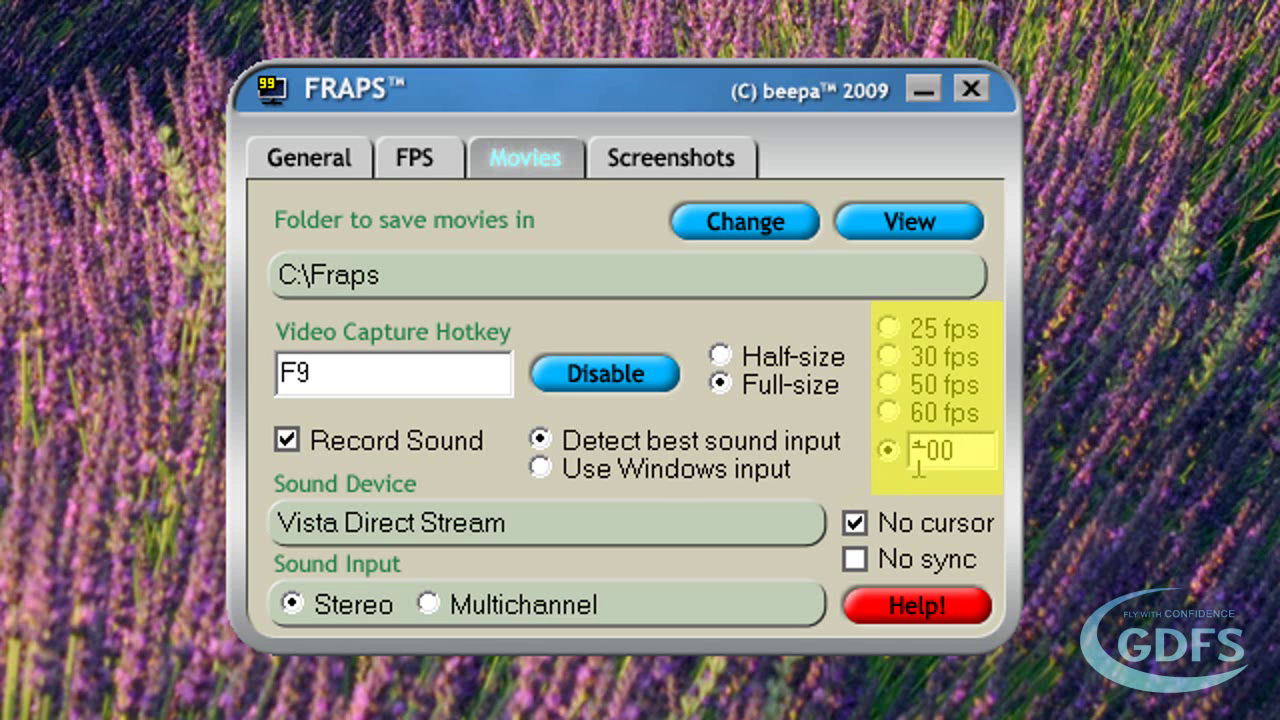
pyautogui.moveTo(950, 450); pyautogui.dragTo(888, 449)
pyautogui.write('29.97')
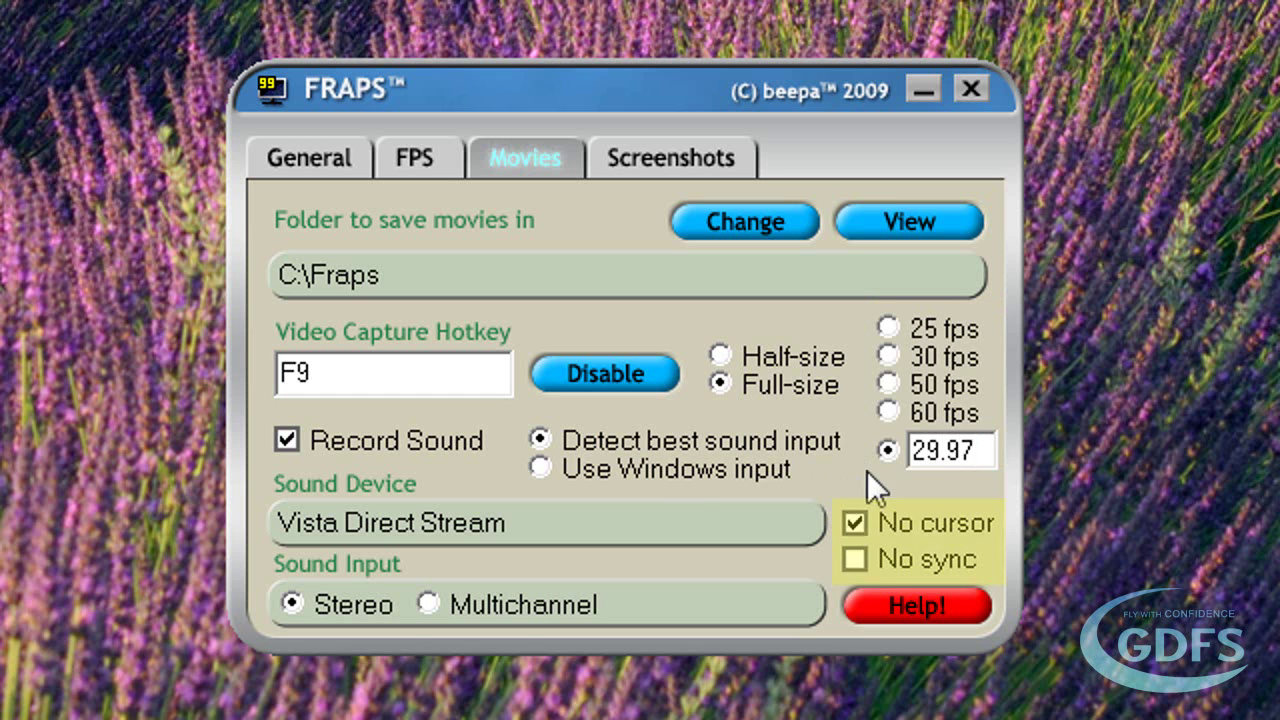
pyautogui.click(853, 522)
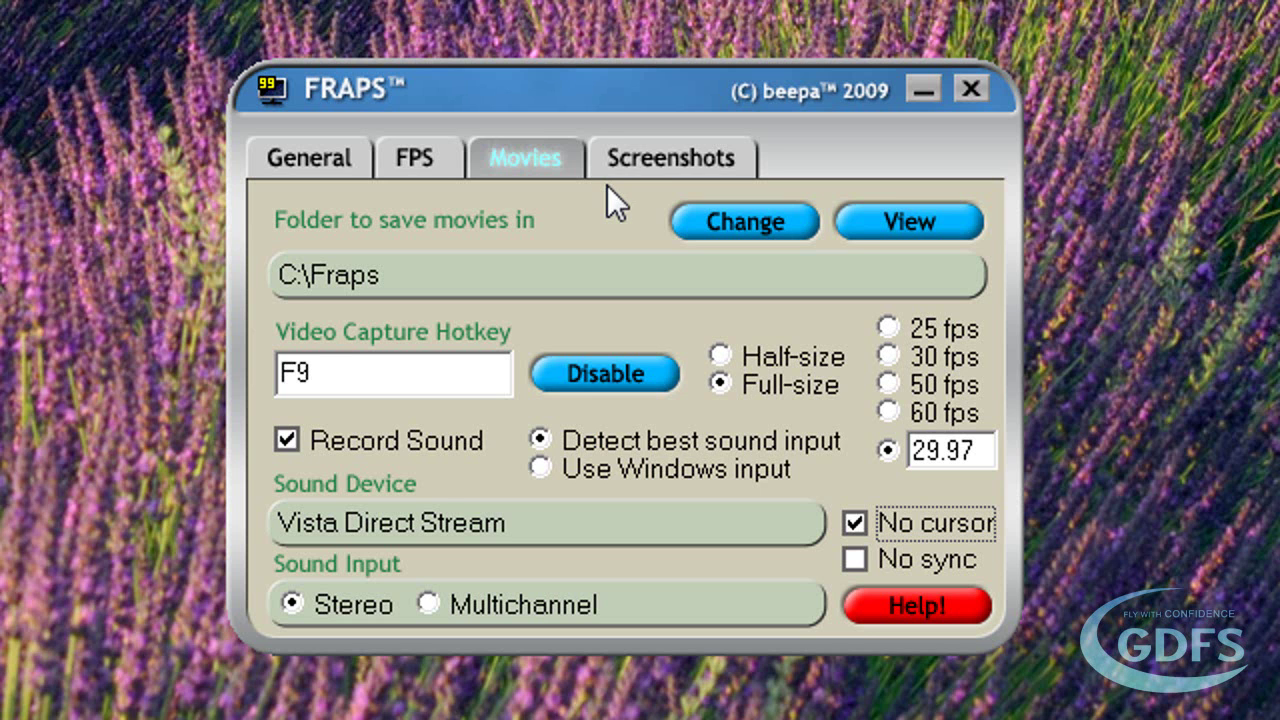
pyautogui.click(629, 159)
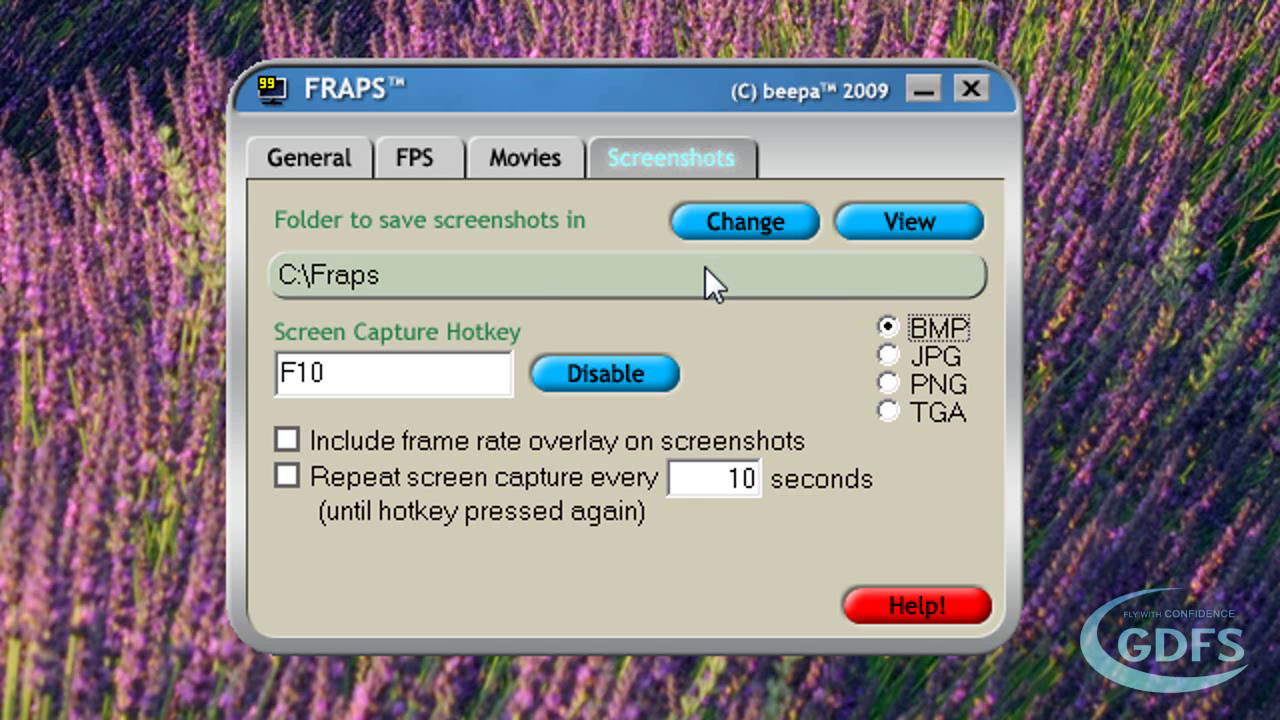
pyautogui.click(457, 383)
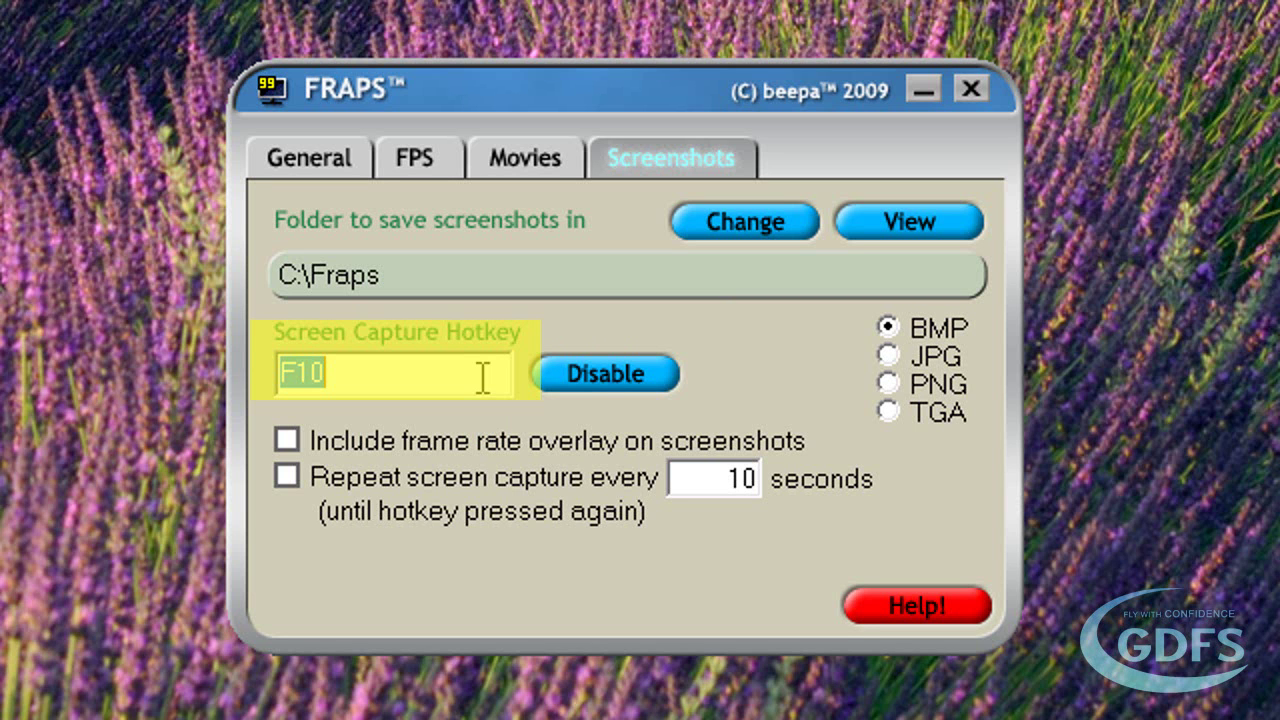
pyautogui.press('BackSpace')
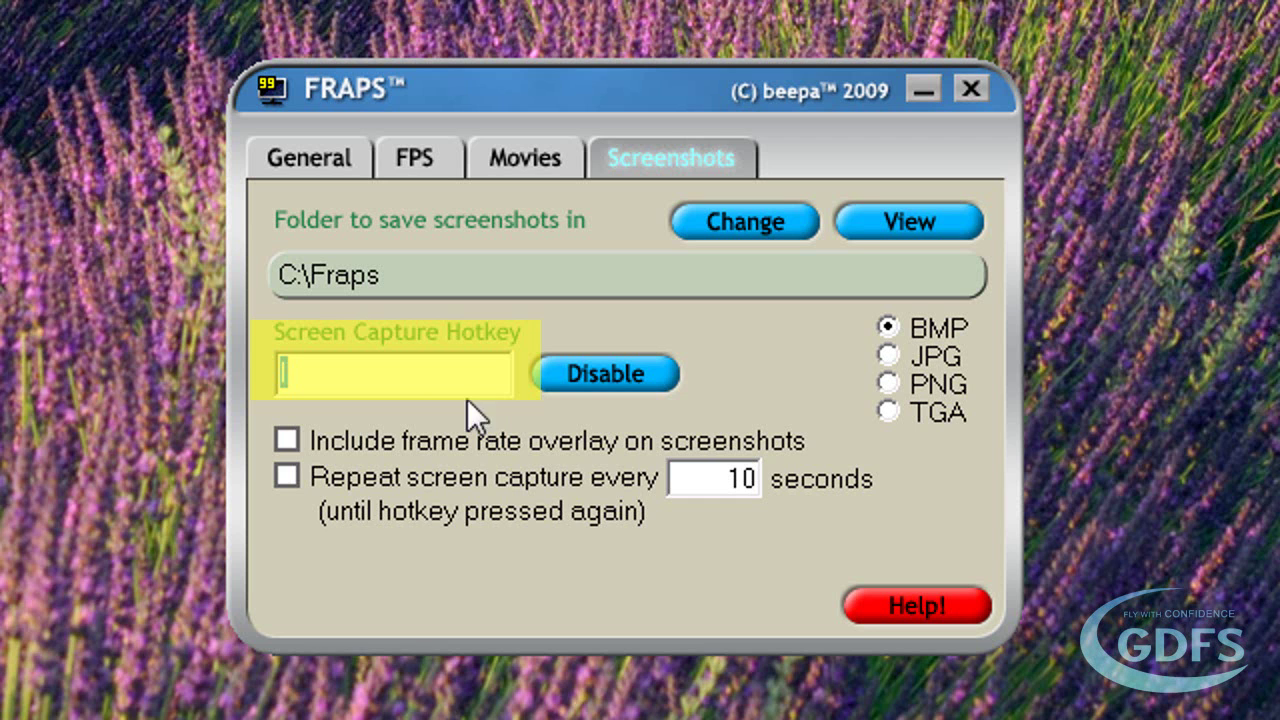
pyautogui.press('p')
pyautogui.press('F10')
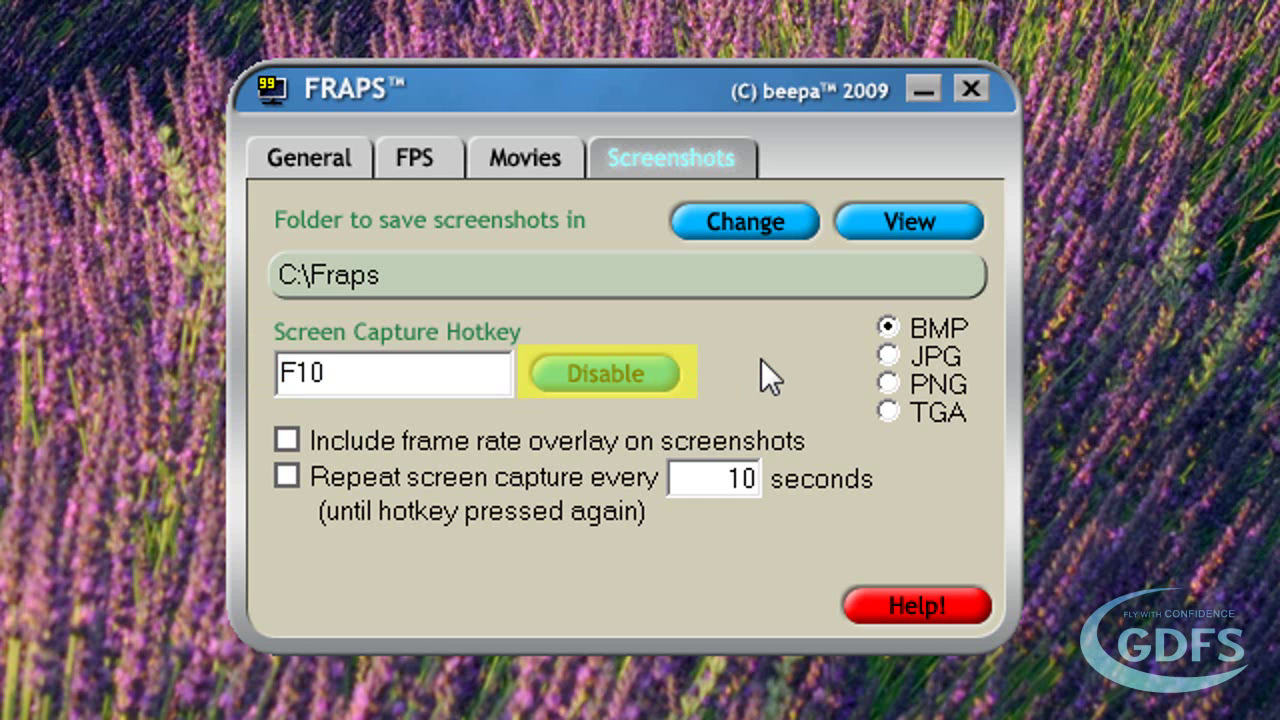
pyautogui.click(290, 440)
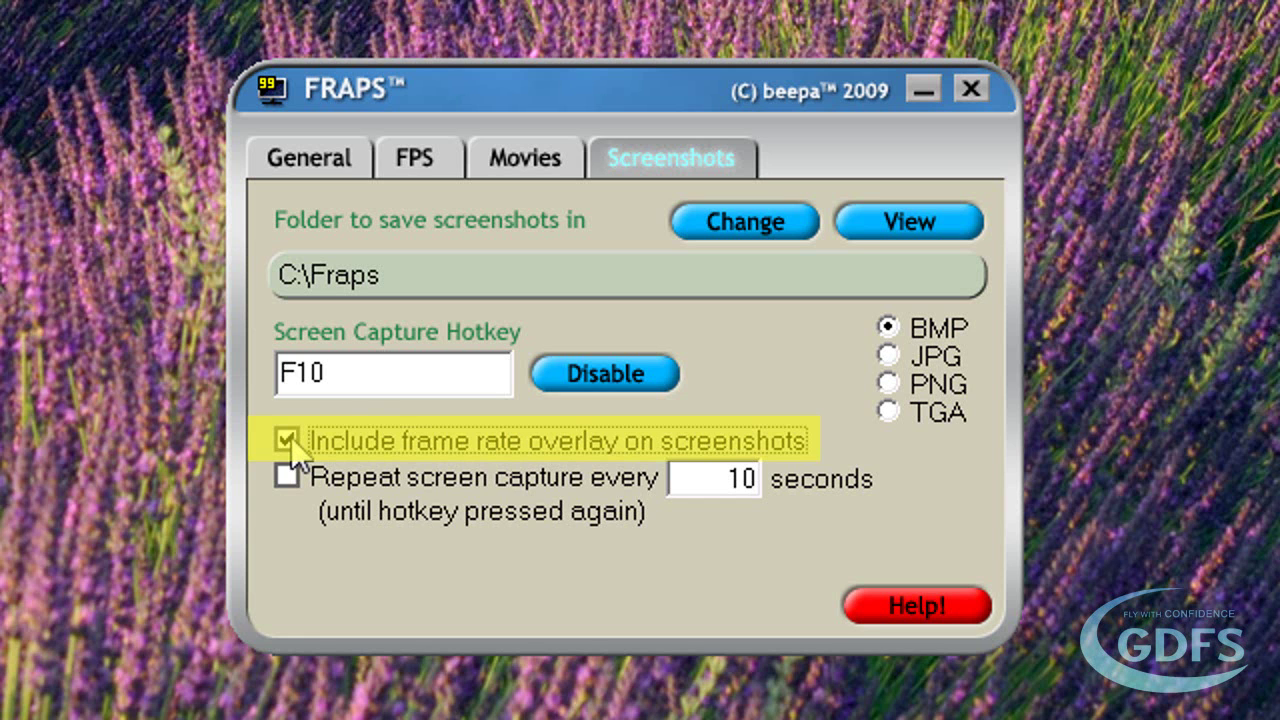
pyautogui.click(288, 440)
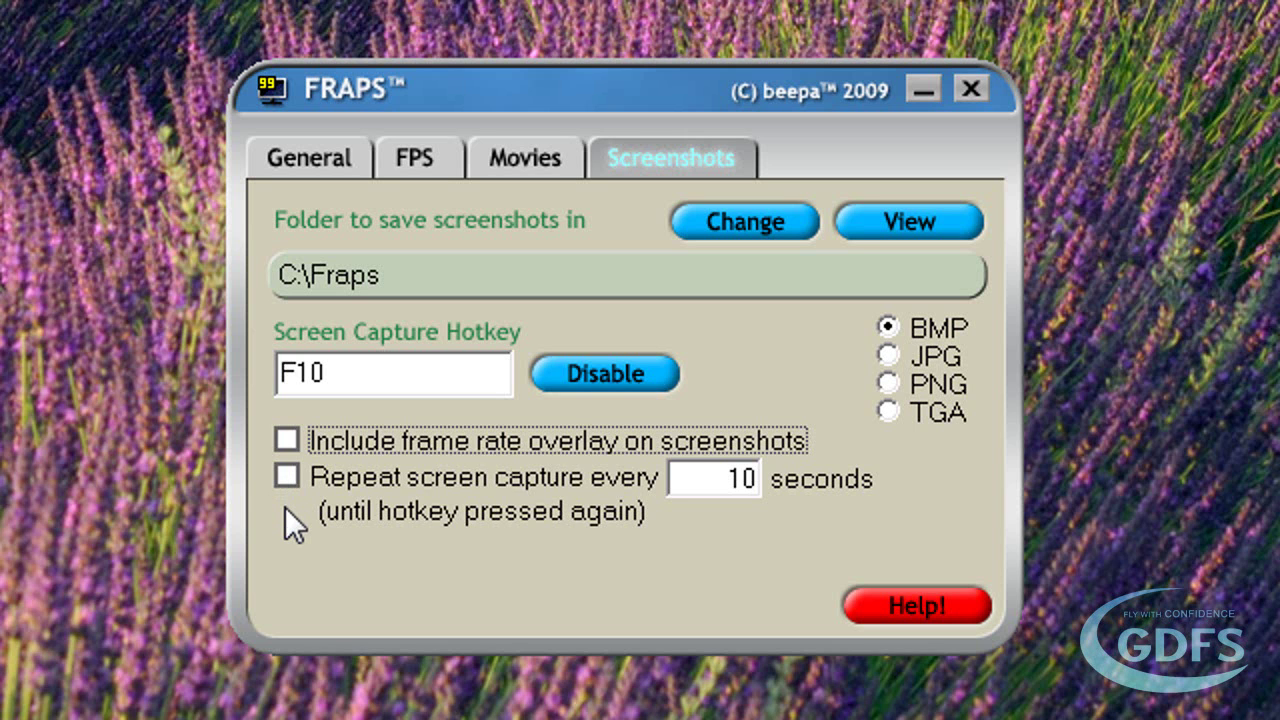
pyautogui.click(287, 478)
pyautogui.moveTo(722, 479); pyautogui.dragTo(772, 478)
pyautogui.write('2')
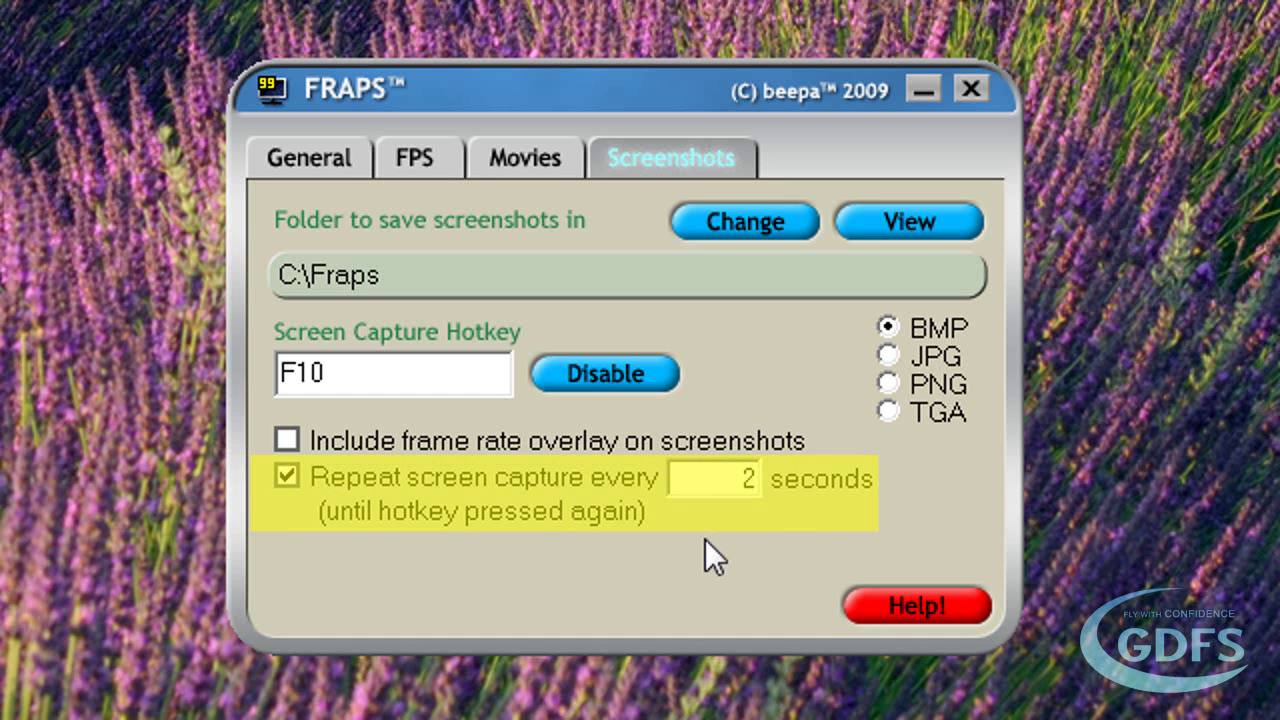
pyautogui.moveTo(735, 480); pyautogui.dragTo(772, 481)
pyautogui.click(353, 481)
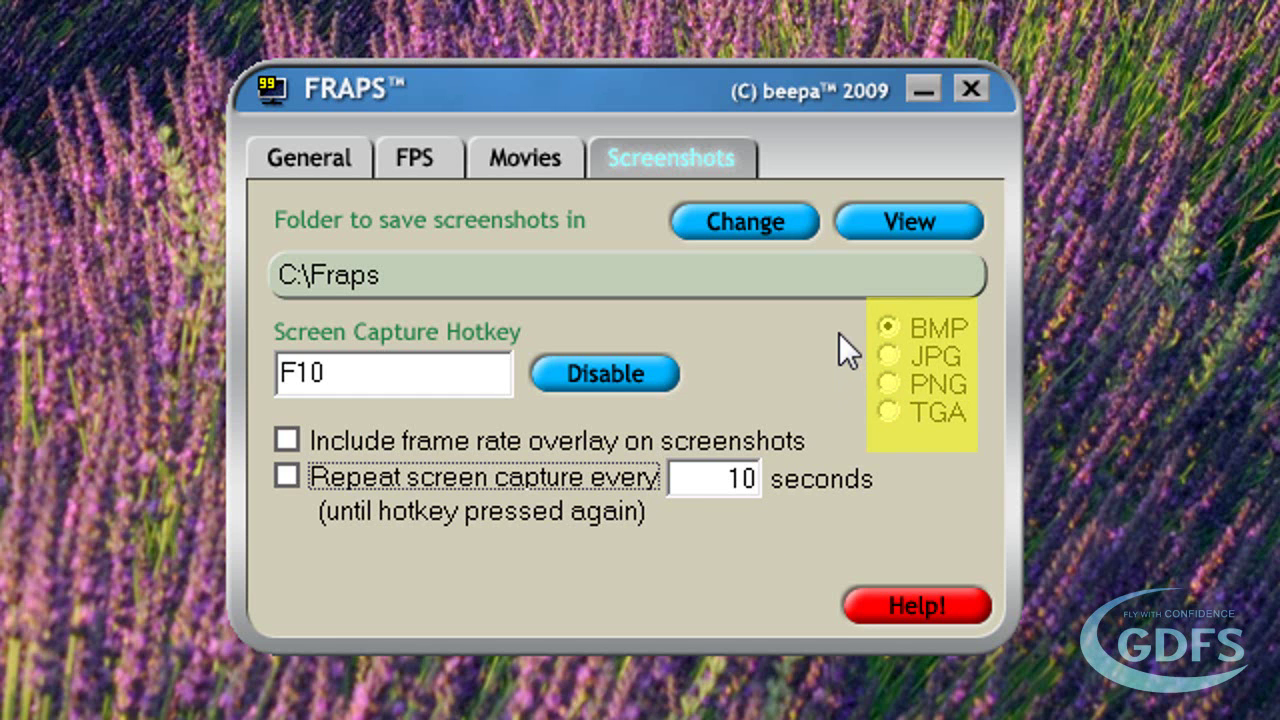
pyautogui.click(887, 357)
pyautogui.click(893, 388)
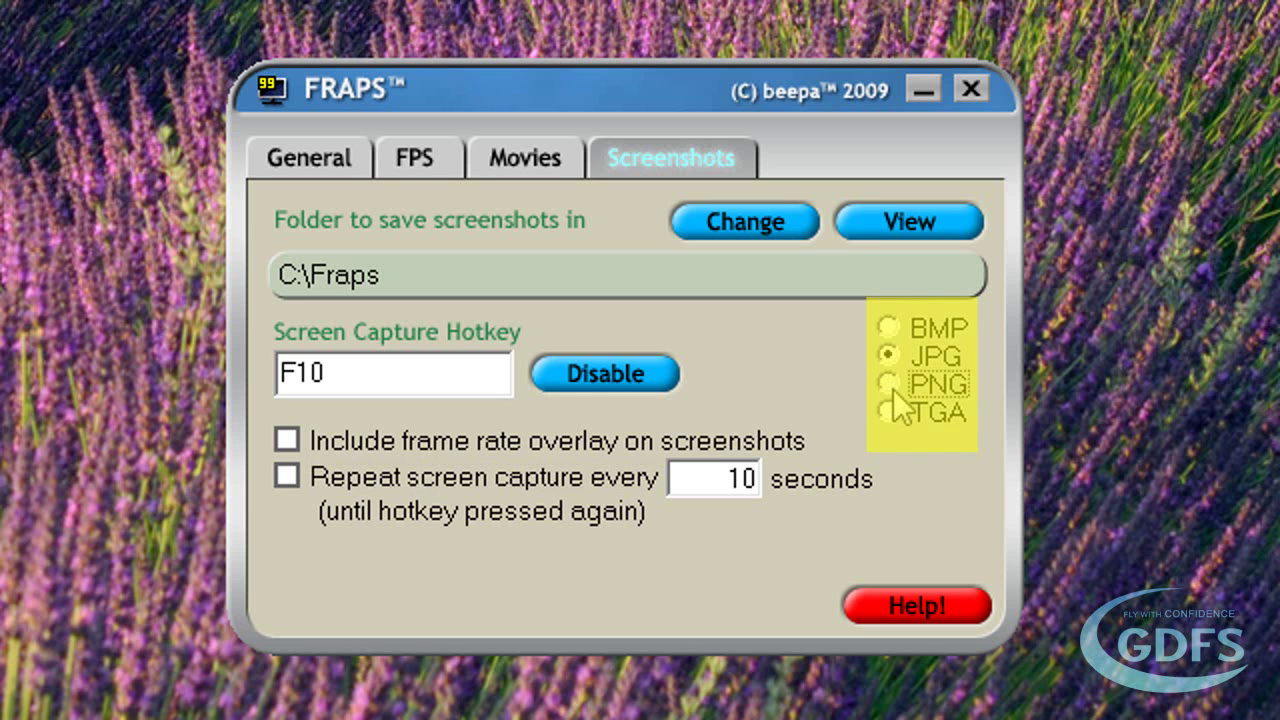
pyautogui.click(889, 412)
pyautogui.click(887, 325)
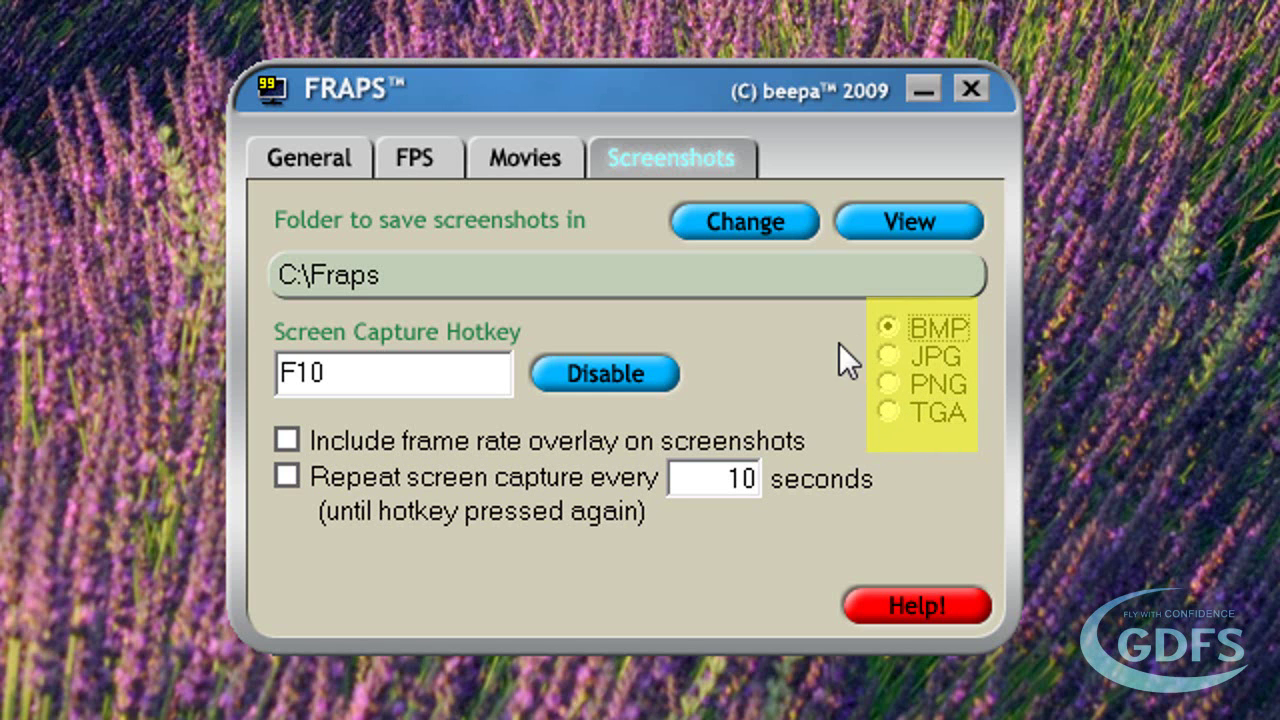